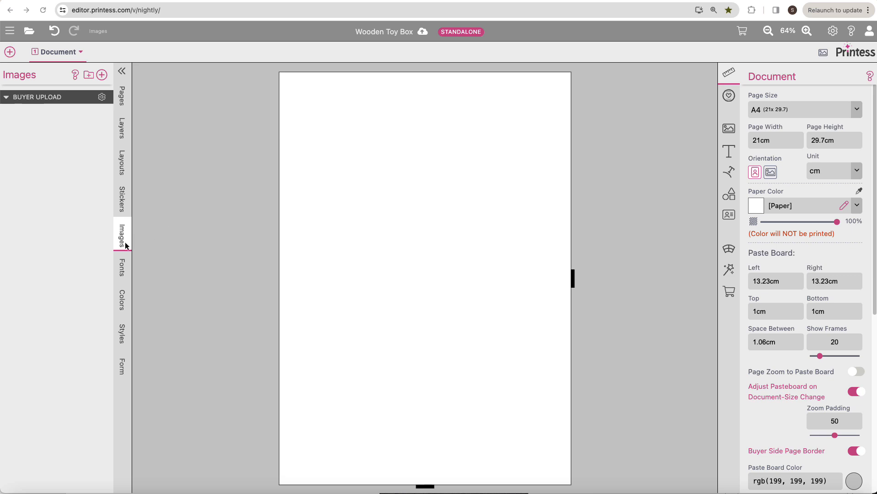
Step: Upload the image toy-box-4.jpg from the Toy Box folder to the template's images
click(101, 75)
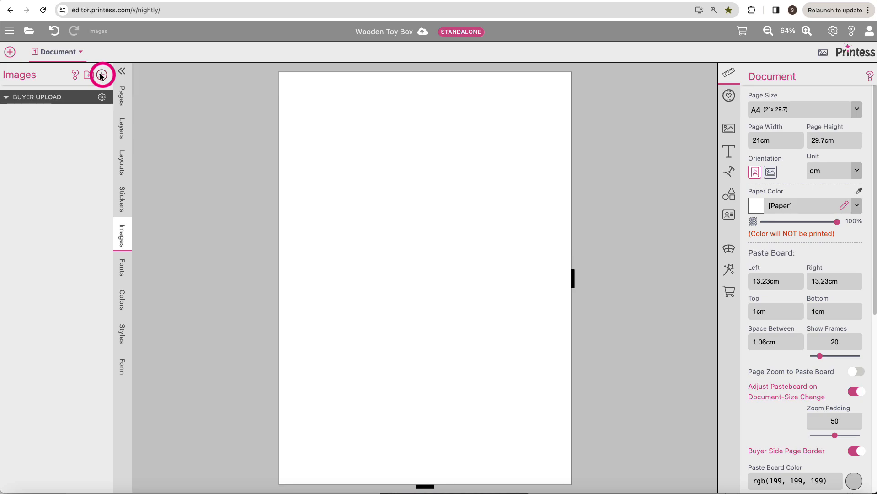
click(102, 75)
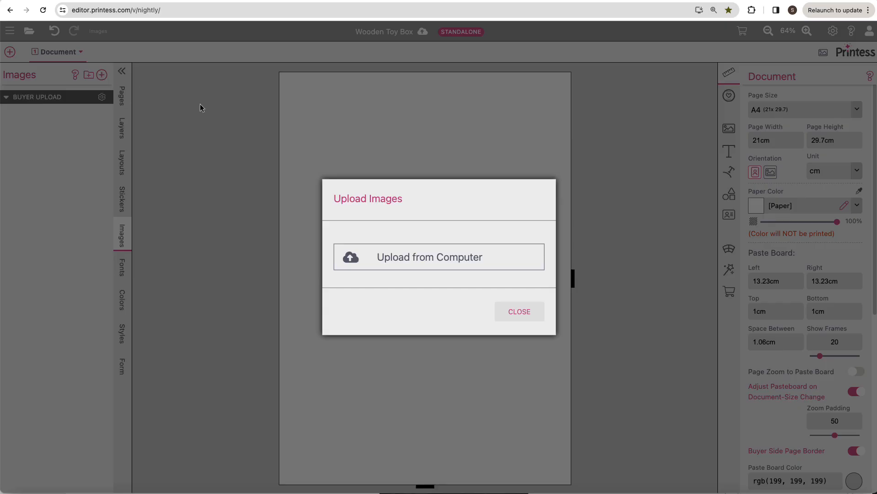
click(391, 257)
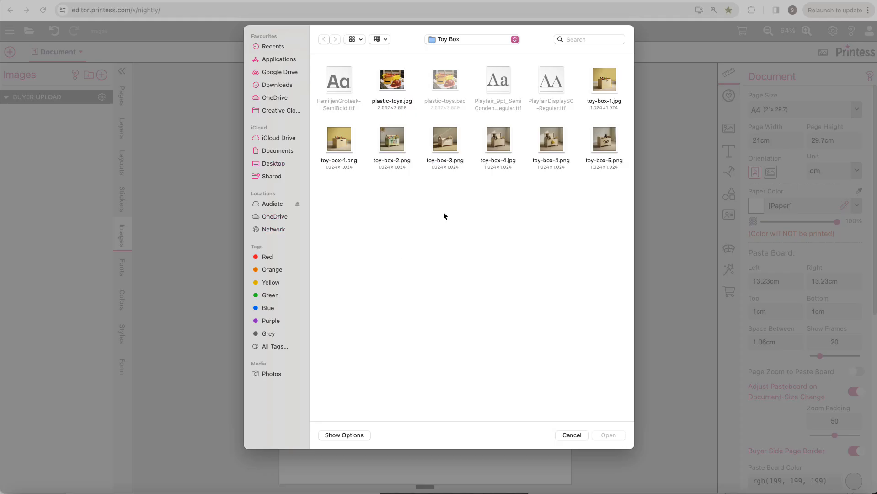
click(498, 139)
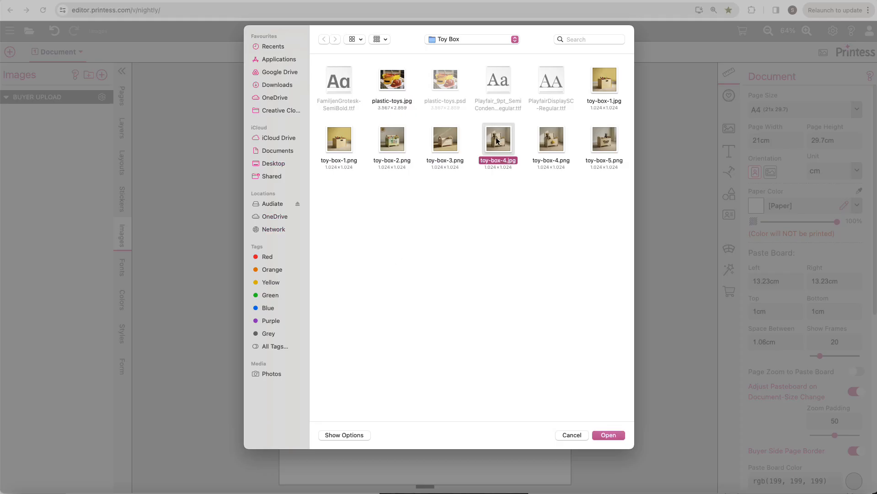
click(599, 435)
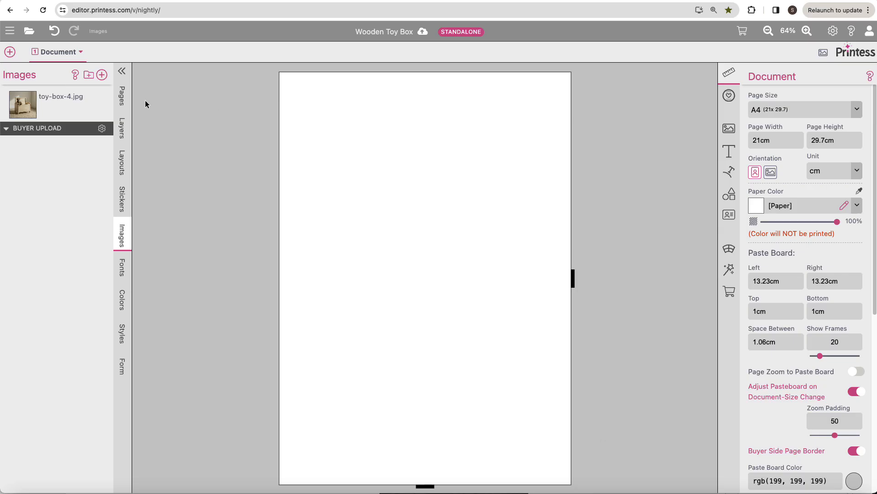
Step: Place the toy box image at the page's upper-left corner, enlarge it to about 21 cm wide, and shorten the page height to 20.98 cm
drag(24, 112, 401, 195)
drag(439, 272, 332, 176)
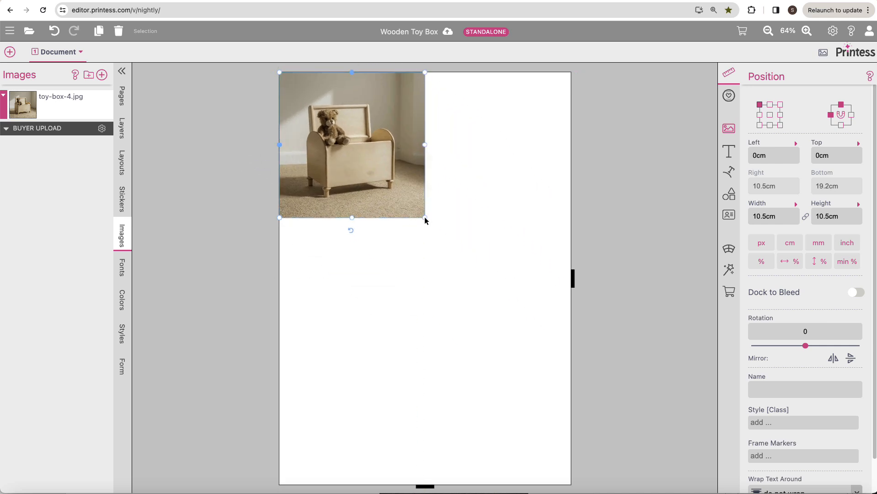
drag(425, 218, 571, 429)
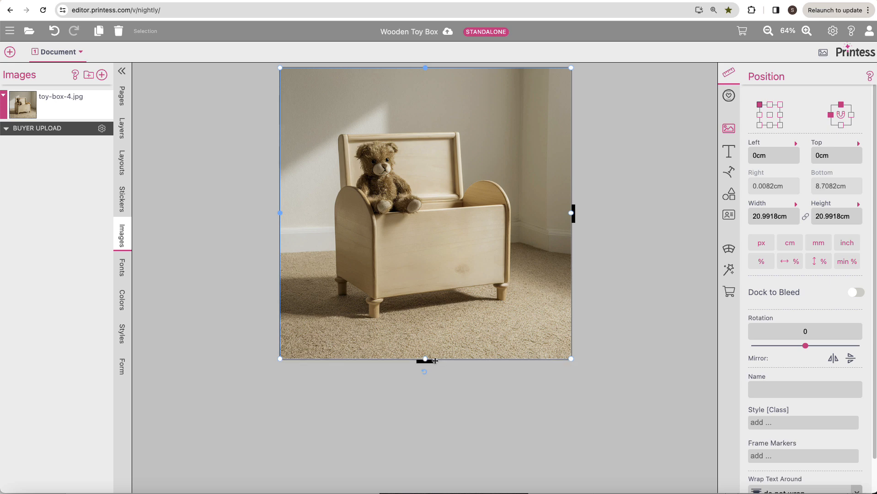
scroll(404, 392, up, 3)
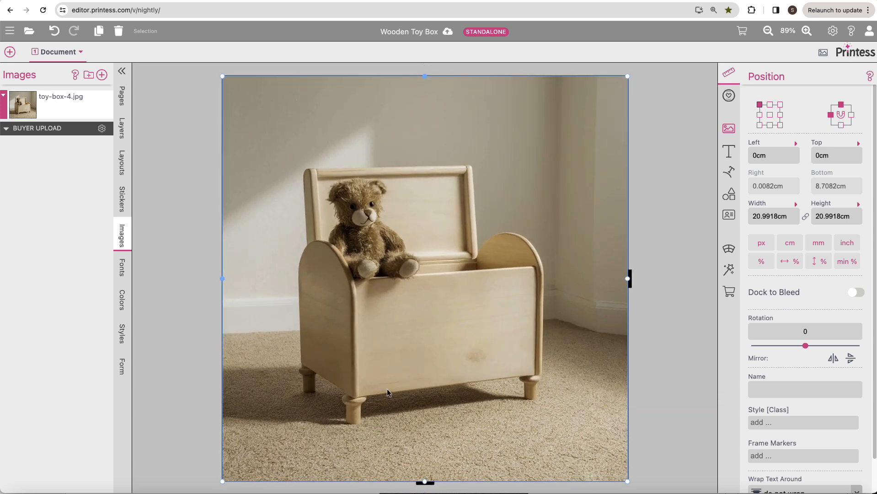
click(210, 315)
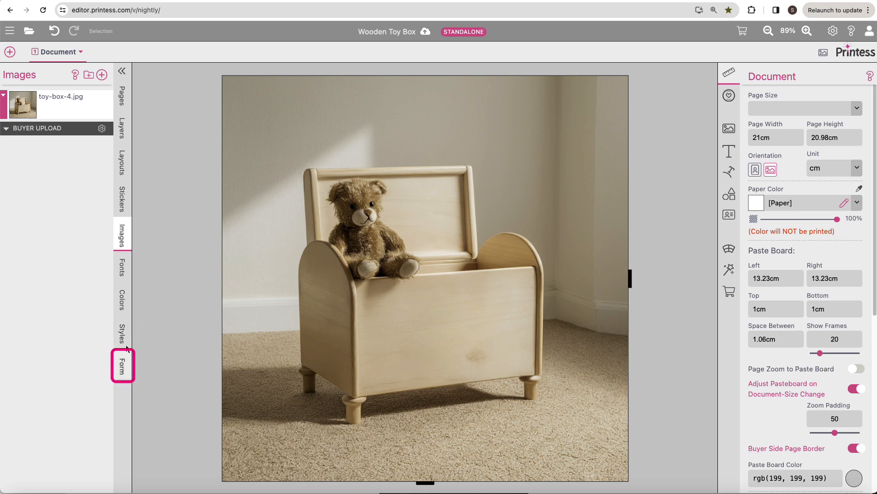
Step: Place the Name form field as small text on the toy box's front panel and color it with a brown sampled from the box
click(121, 371)
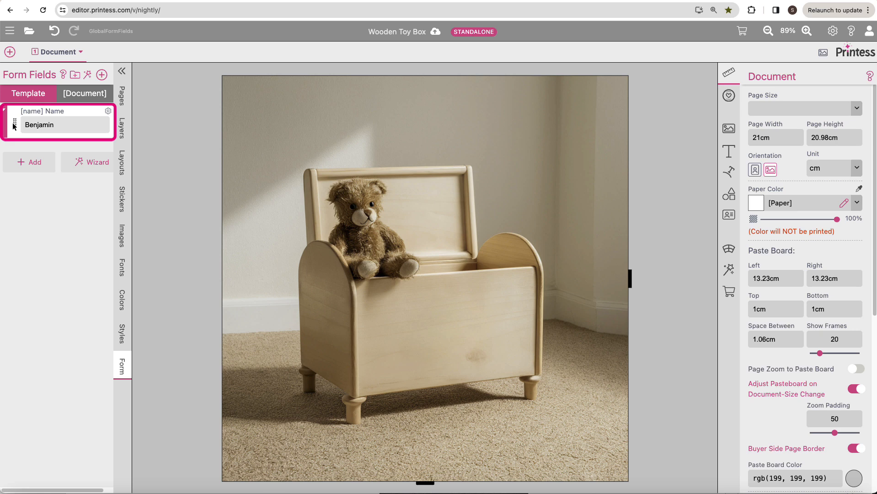
drag(14, 126, 361, 265)
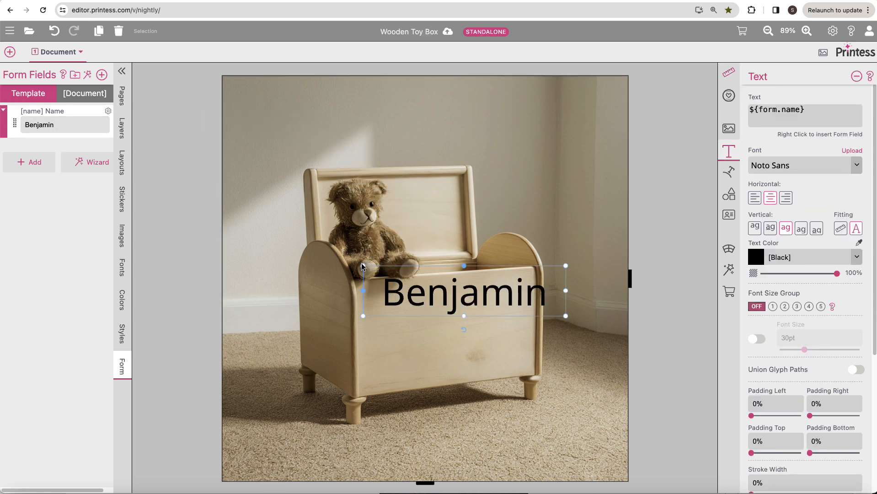
drag(389, 298, 386, 343)
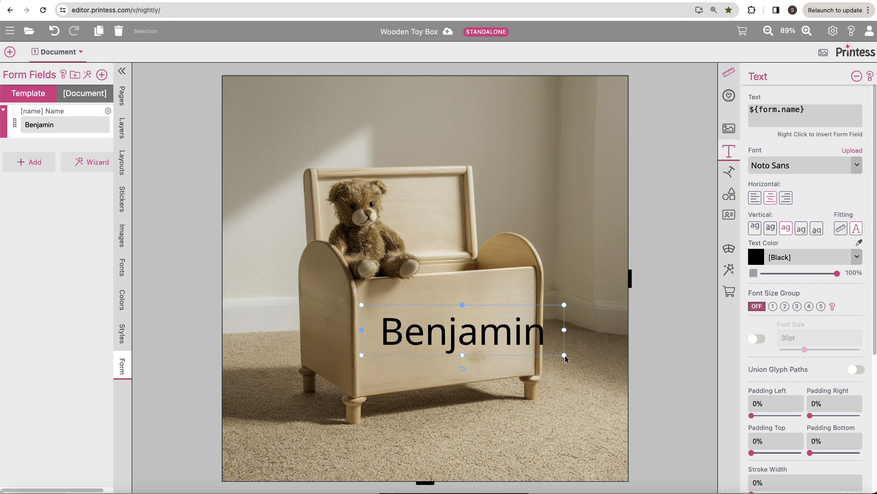
drag(565, 356, 503, 324)
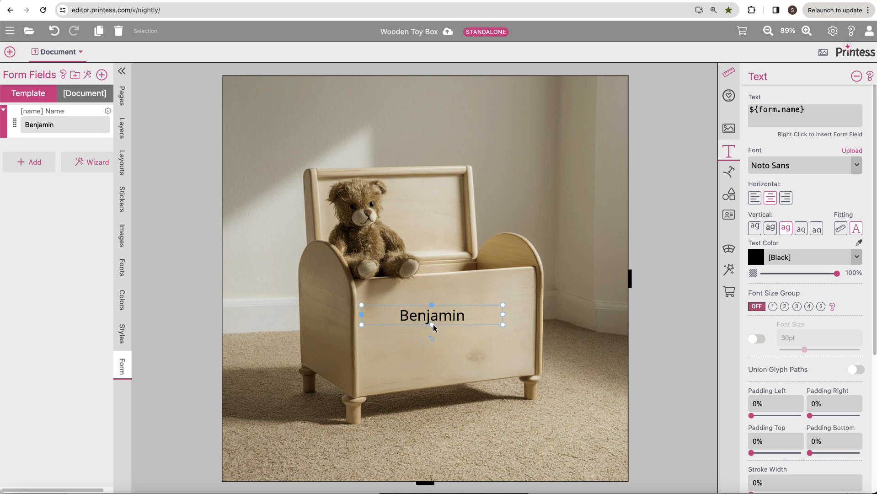
mouse_move(433, 324)
mouse_down()
mouse_move(425, 323)
mouse_move(441, 333)
mouse_up()
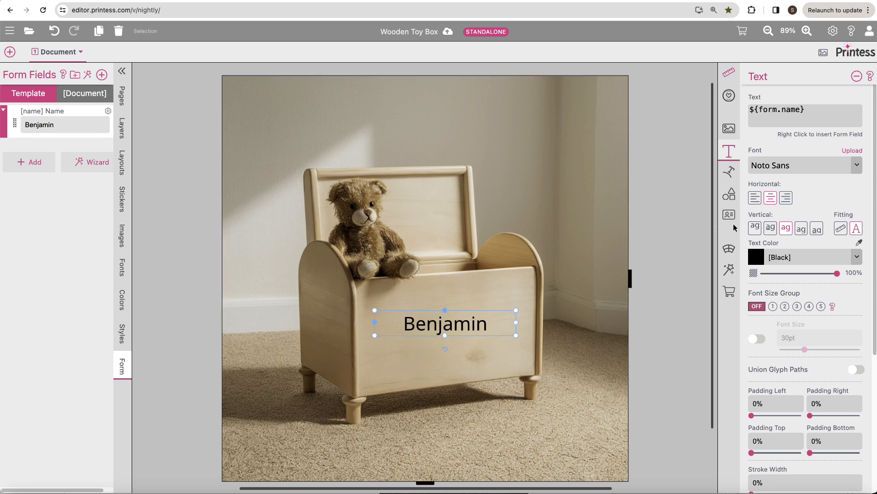
click(859, 244)
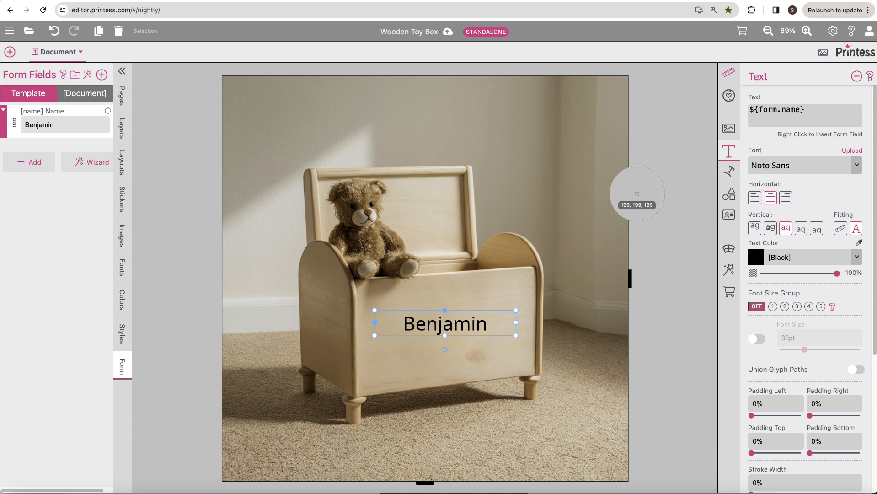
click(492, 262)
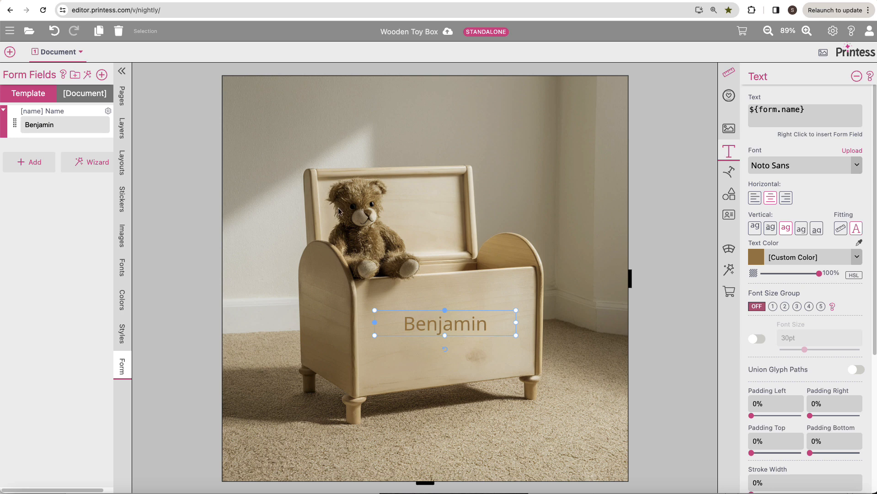
Step: Upload the Playfair 9pt SemiCondensed font file and apply that font to the name text
click(123, 274)
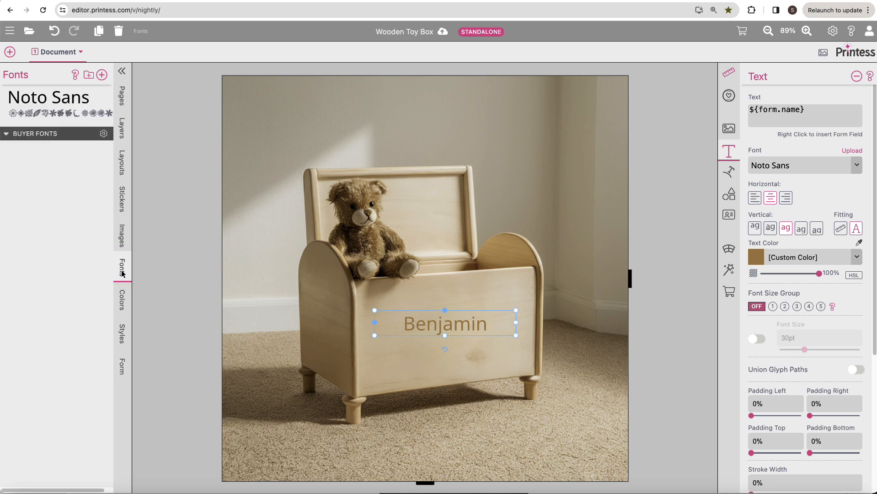
click(102, 75)
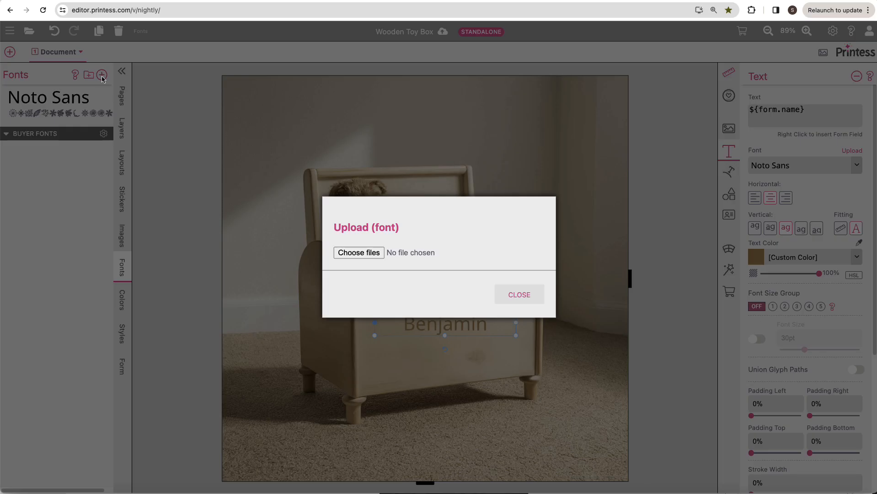
click(347, 253)
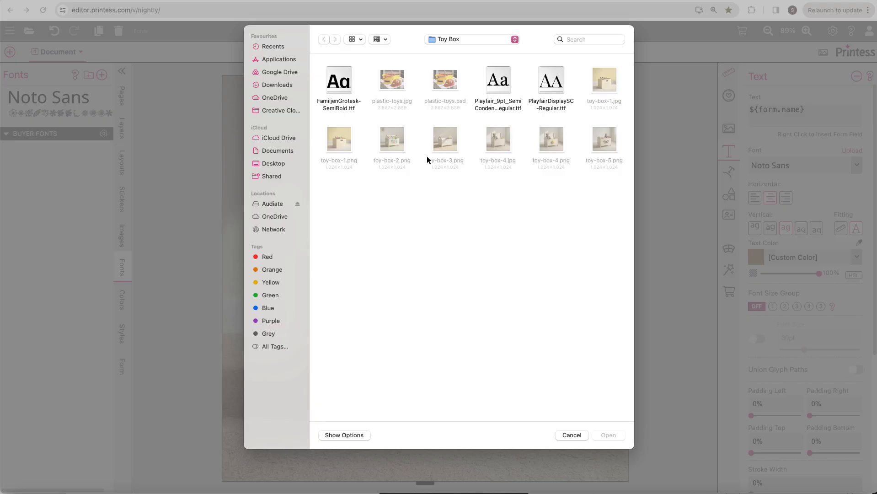
click(497, 84)
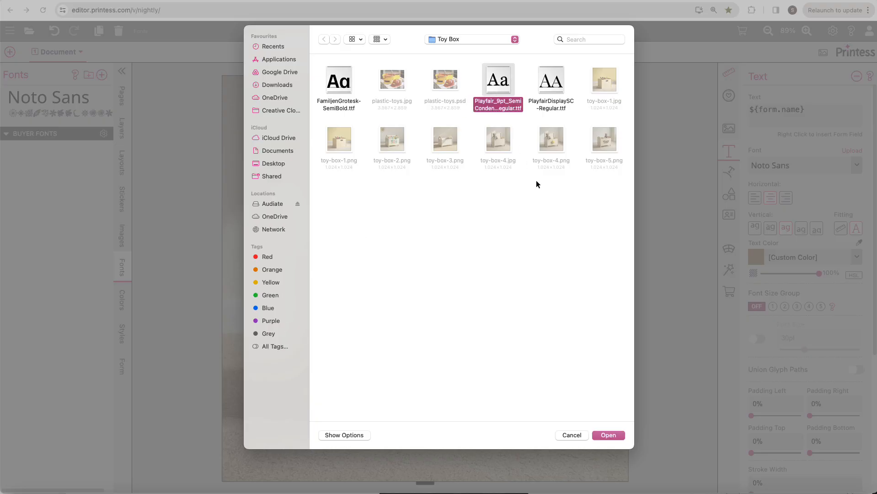
click(598, 435)
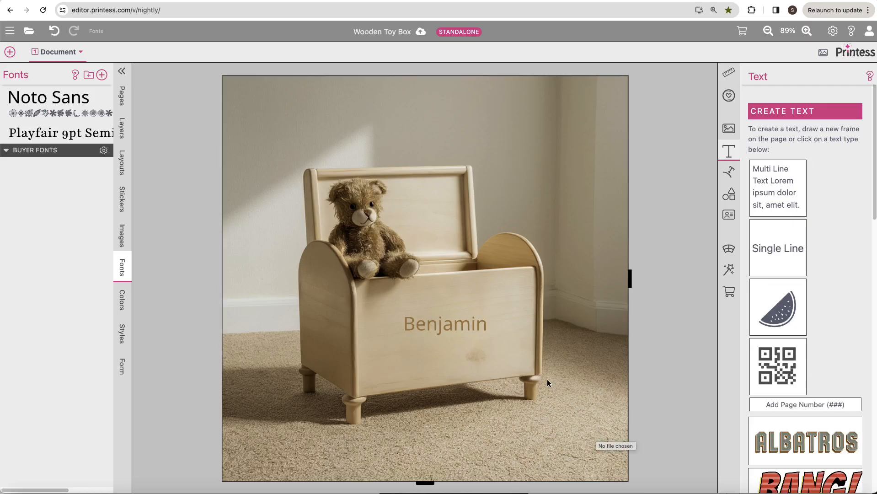
click(439, 329)
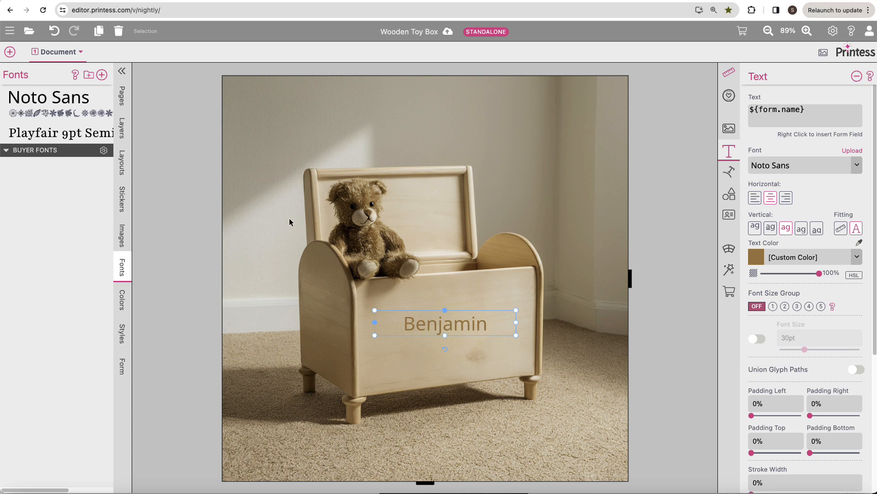
click(64, 137)
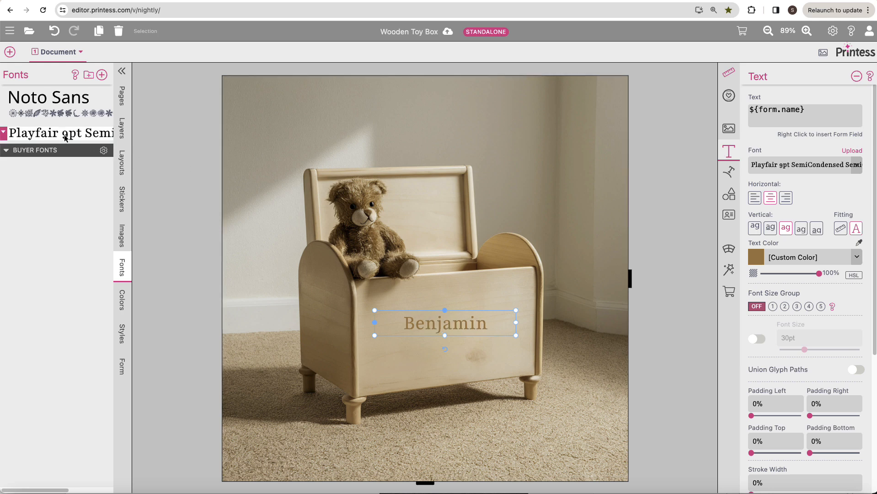
Step: Apply a Perspective warp raising the name text's right edge to follow the box front, and move the text slightly down
click(730, 251)
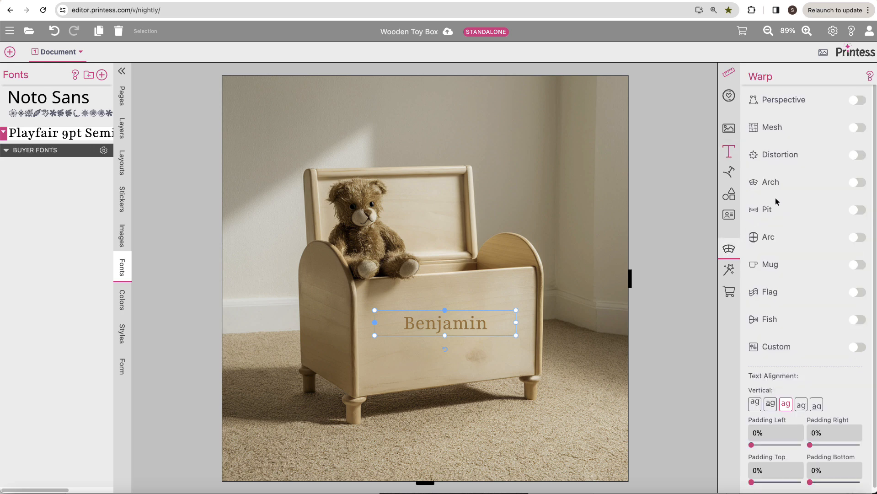
click(860, 102)
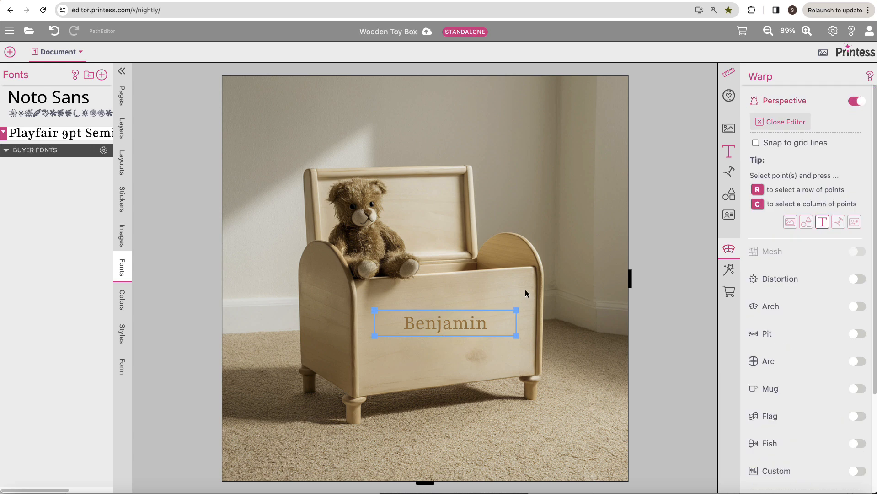
drag(527, 296, 516, 327)
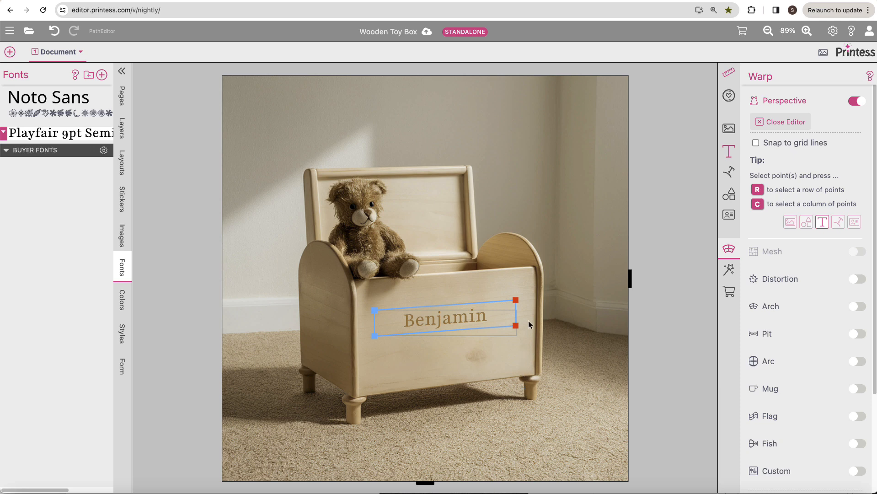
click(785, 122)
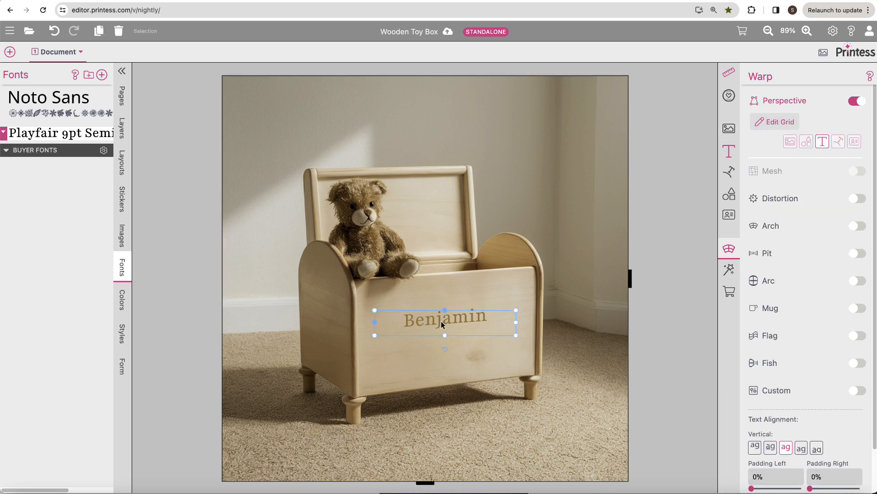
drag(417, 323, 418, 333)
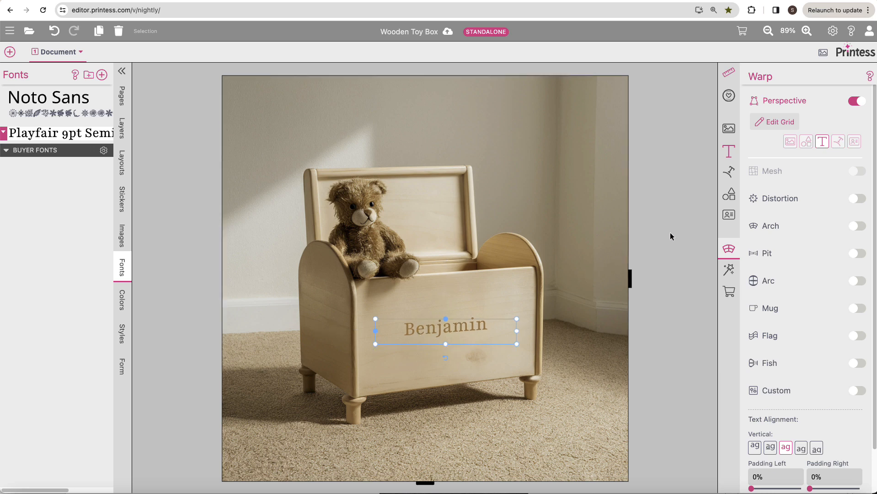
Step: Add an Inner Shadow to the name text, colored with a dark brown sampled from the box's shaded interior
click(729, 270)
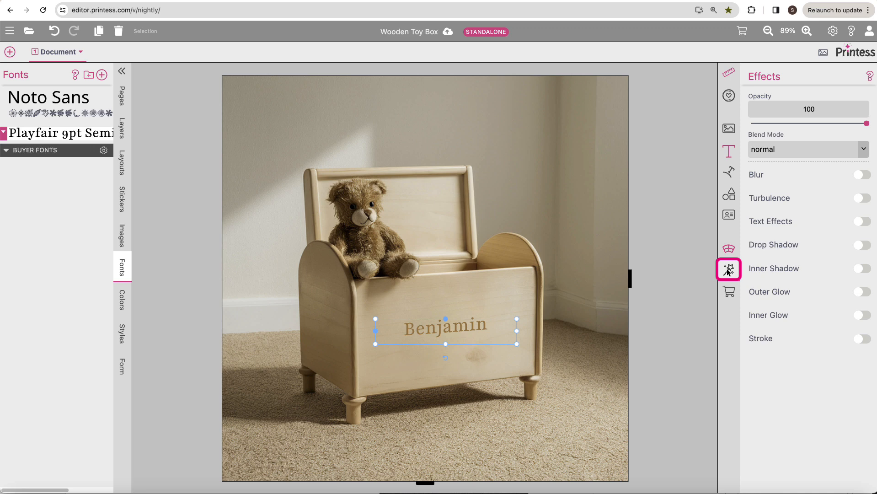
click(860, 269)
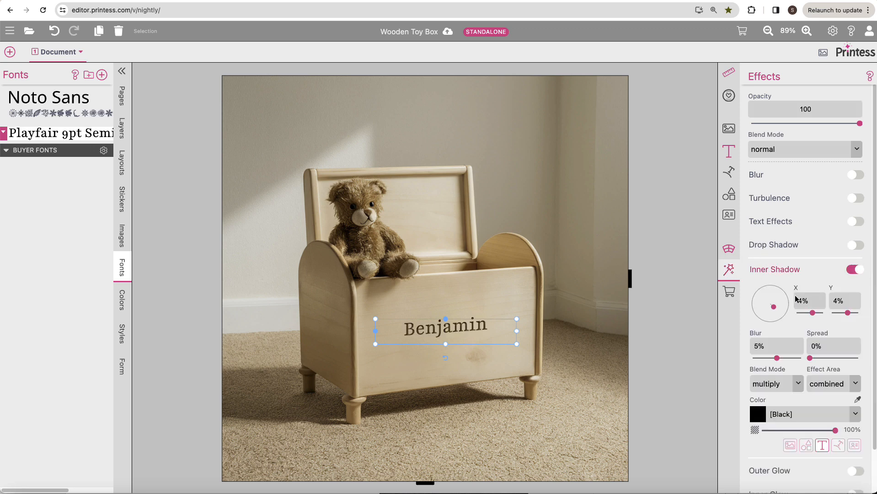
click(858, 400)
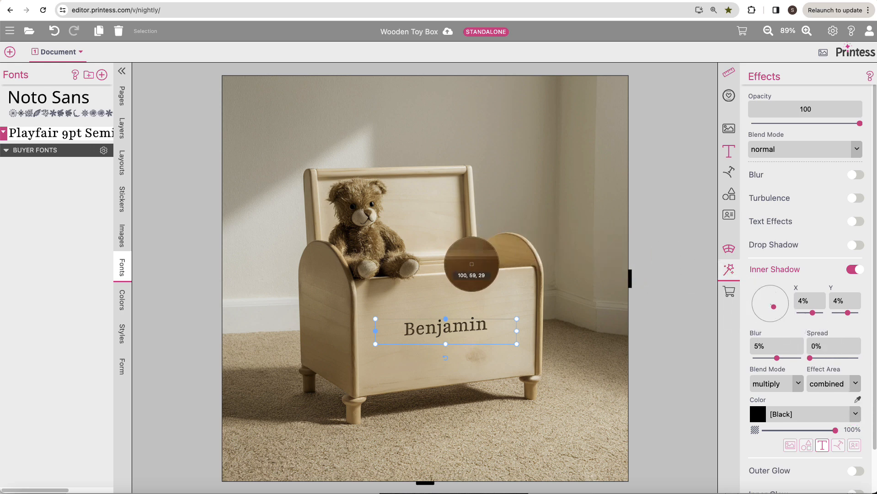
click(471, 271)
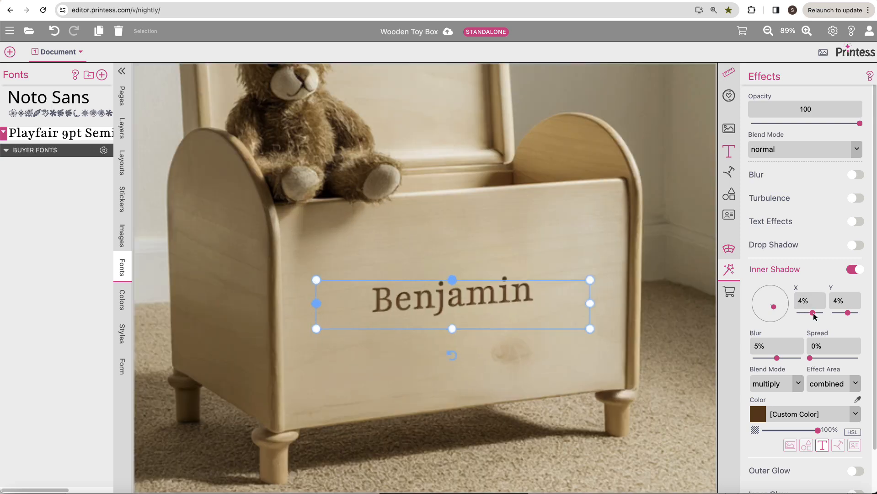
Step: Set the inner shadow's X offset to -3%, Y offset to 2% and blur to 1.3%, and deselect the text
drag(813, 316, 809, 317)
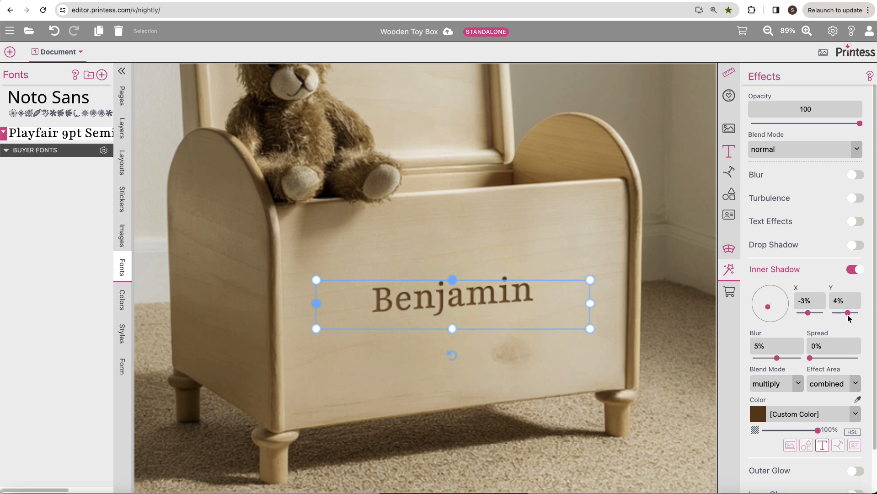
drag(847, 316, 846, 316)
drag(777, 360, 759, 362)
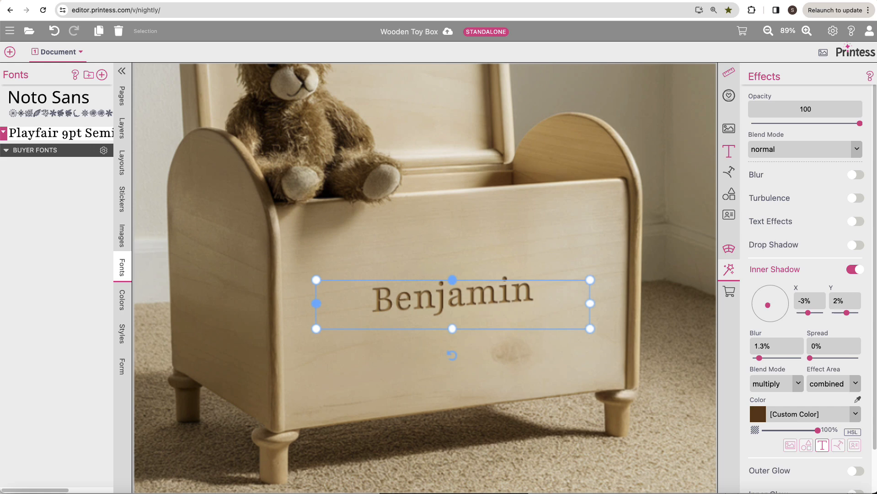
key(Escape)
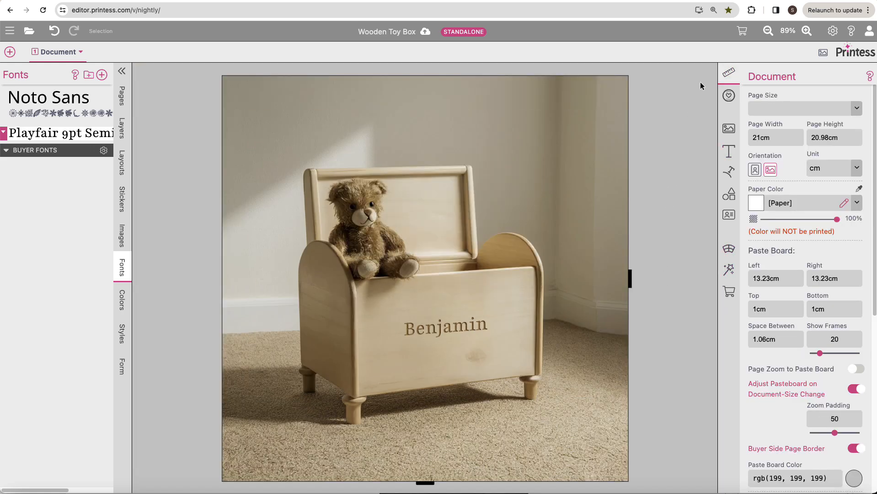
Step: Preview the template in the buyer view, replace the sample name with a different first name to test the engraving, and close the preview
click(743, 30)
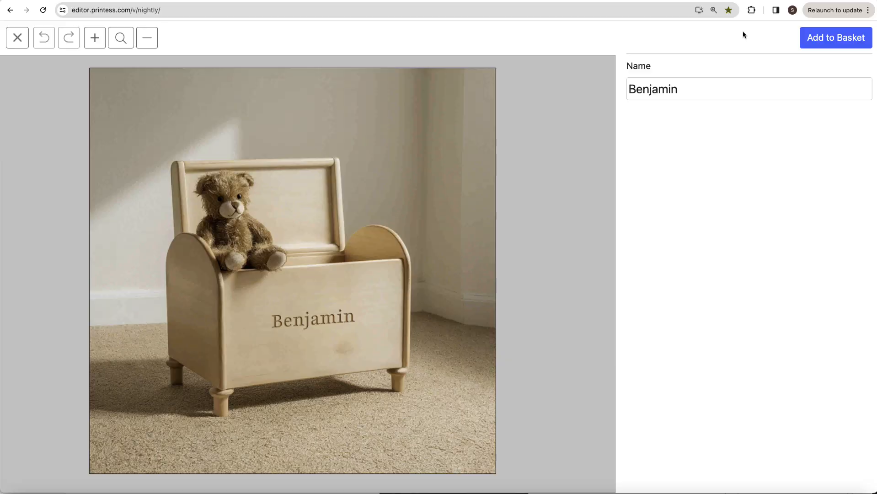
double_click(672, 90)
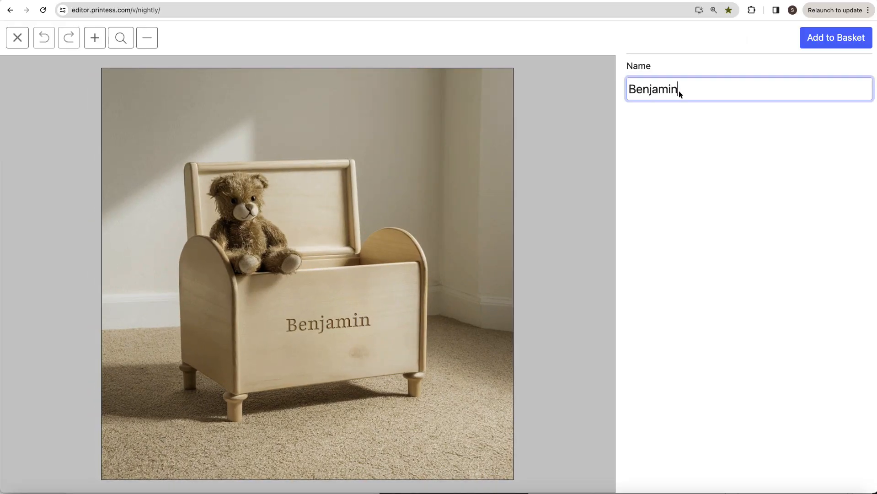
text(Christ)
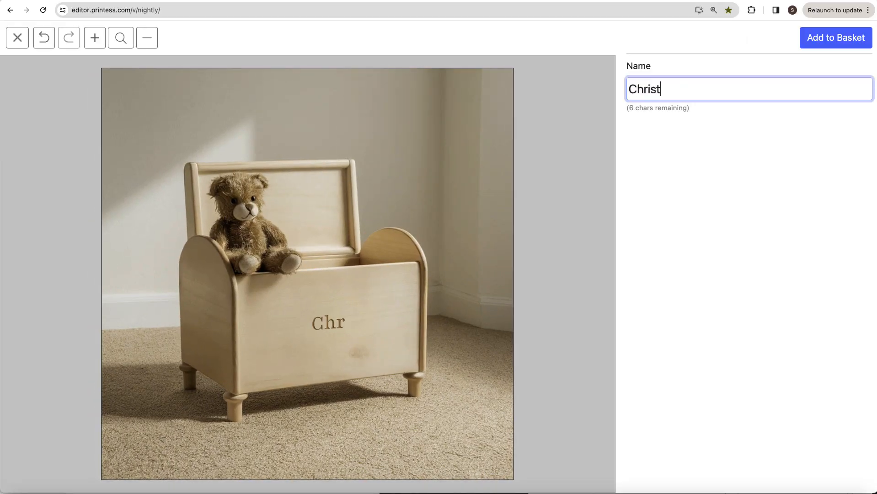
text(opher)
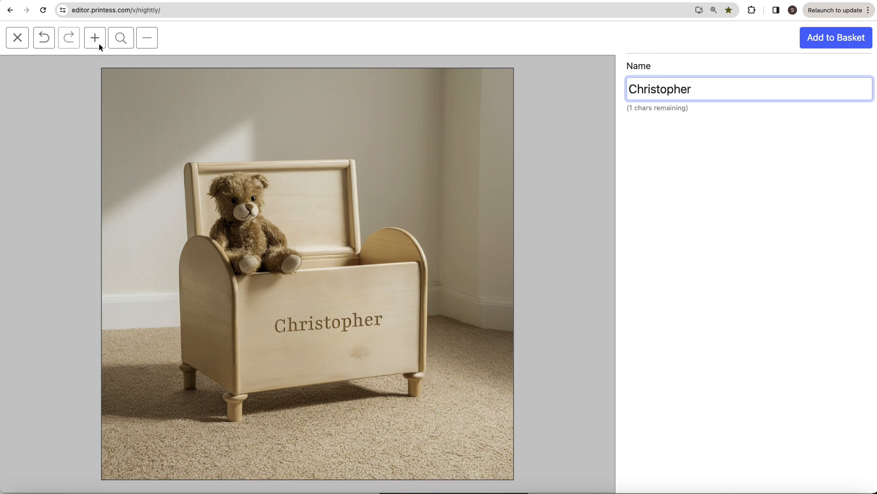
click(17, 38)
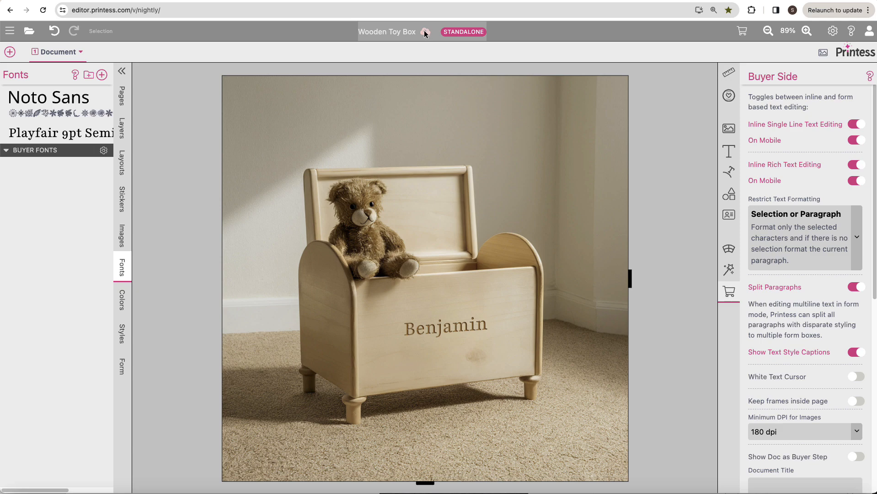
Step: Save the Wooden Toy Box template under its current name without publishing it
click(424, 32)
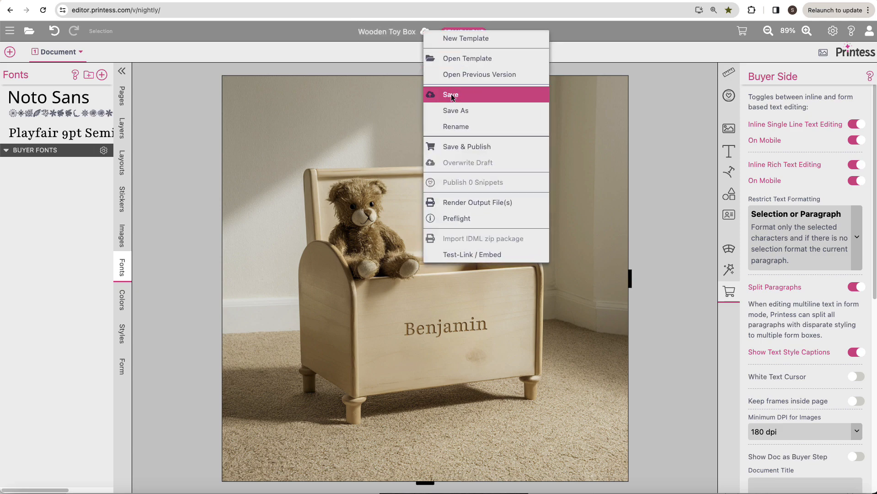
click(451, 95)
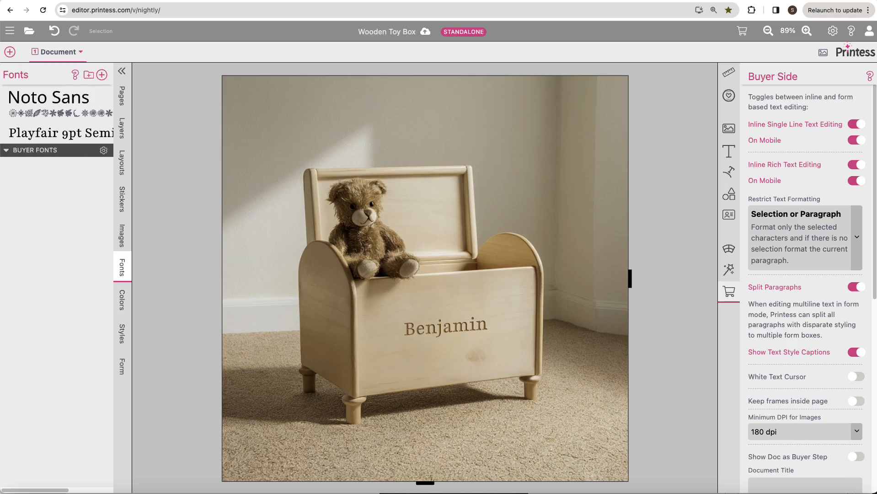